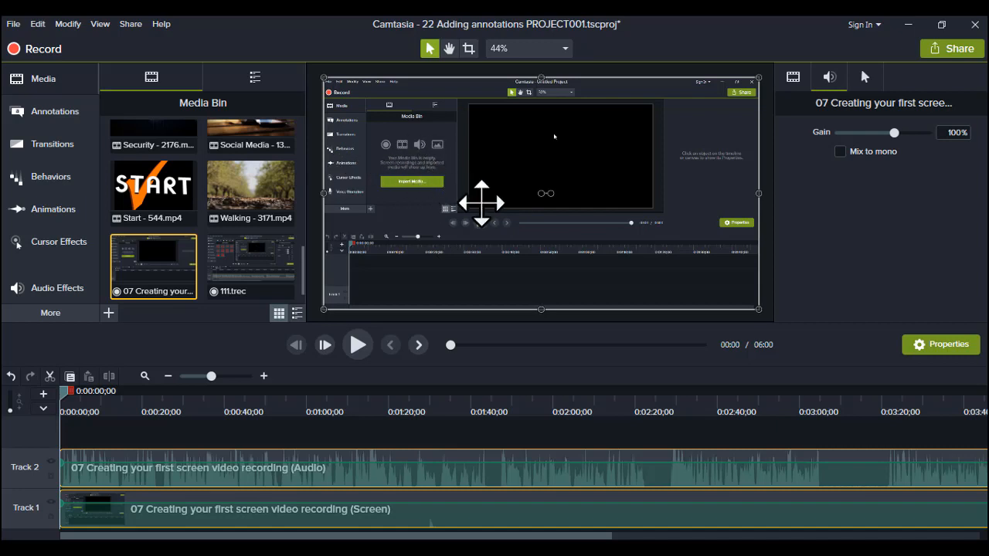
# Step: Play the opening seconds of the screen recording and return the playhead to near the start of the timeline
pyautogui.click(540, 172)
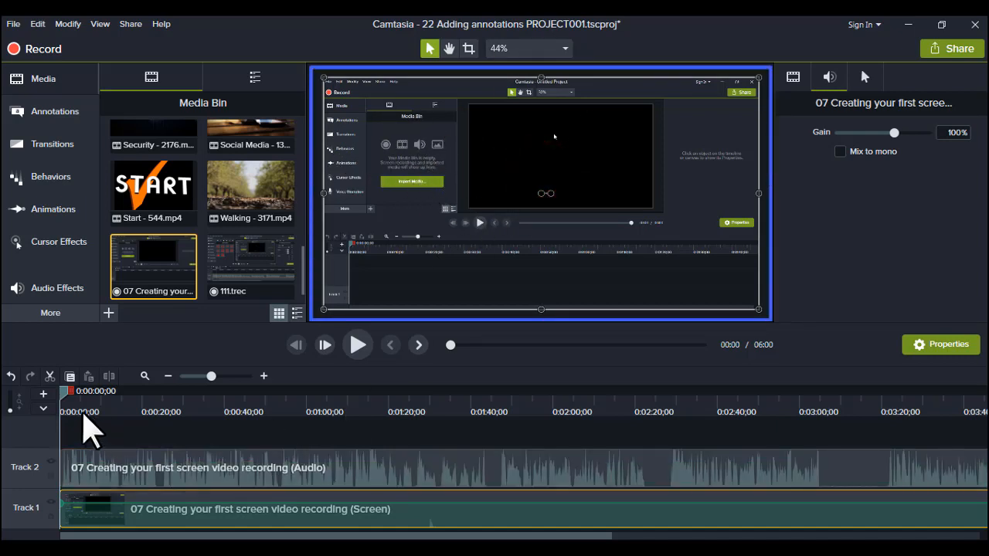
pyautogui.moveTo(65, 399); pyautogui.dragTo(49, 433)
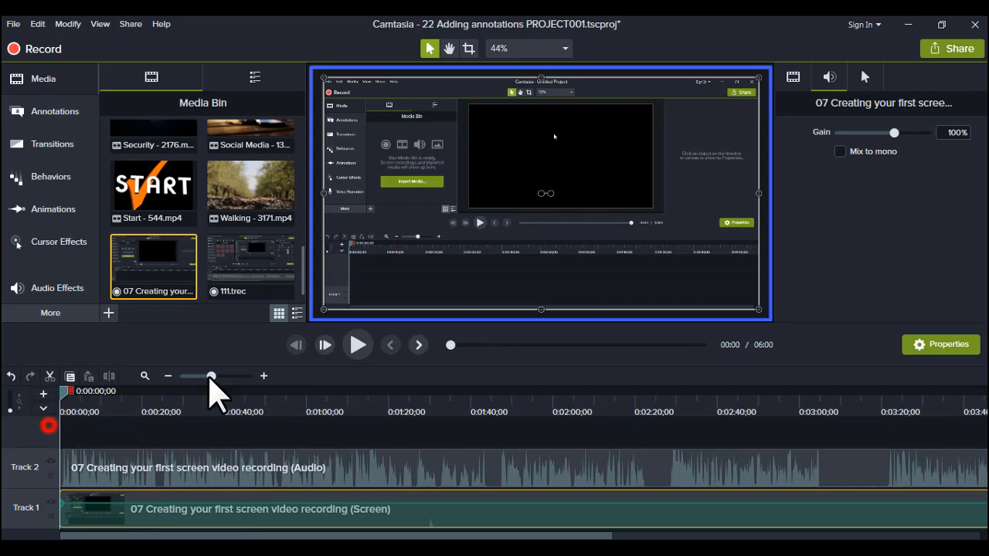
pyautogui.click(357, 345)
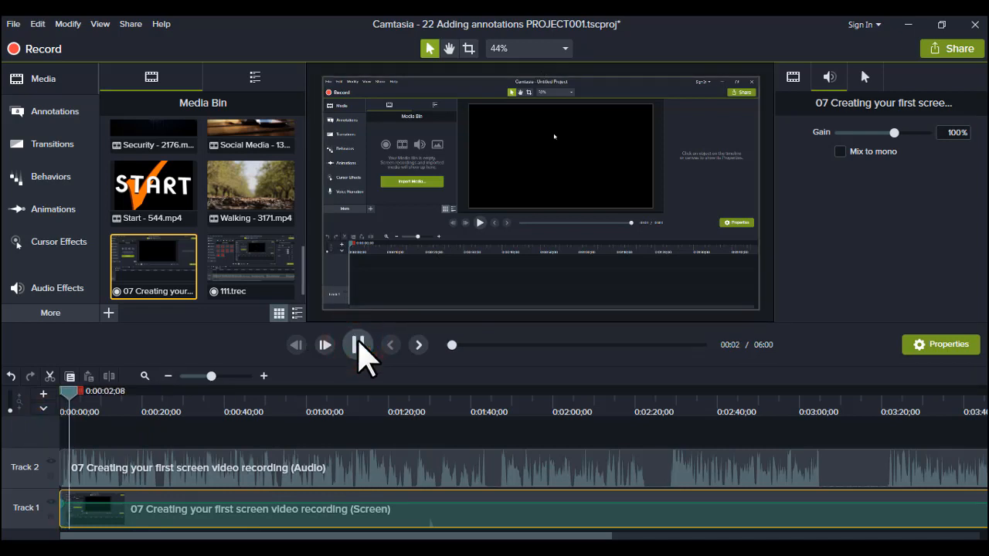
pyautogui.click(358, 343)
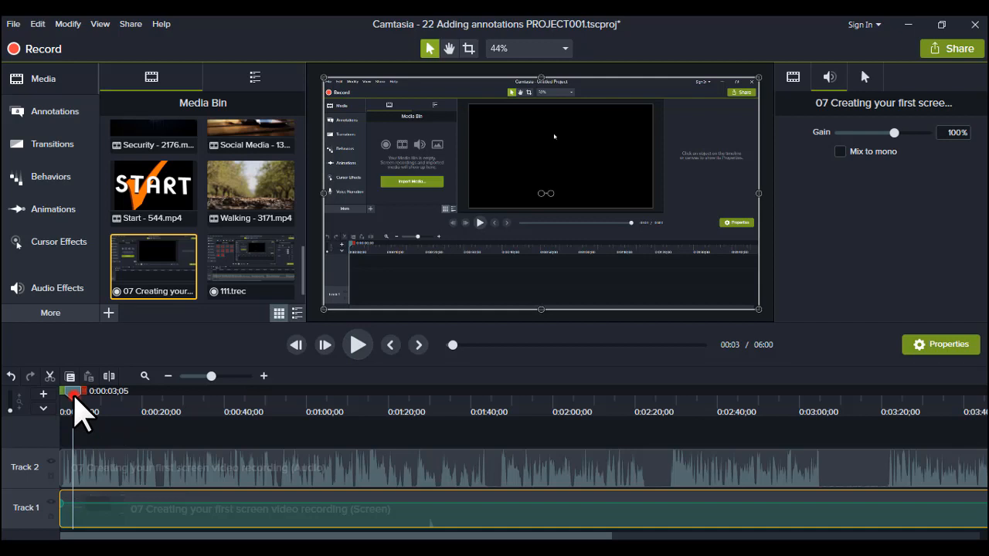
pyautogui.moveTo(77, 410); pyautogui.dragTo(66, 415)
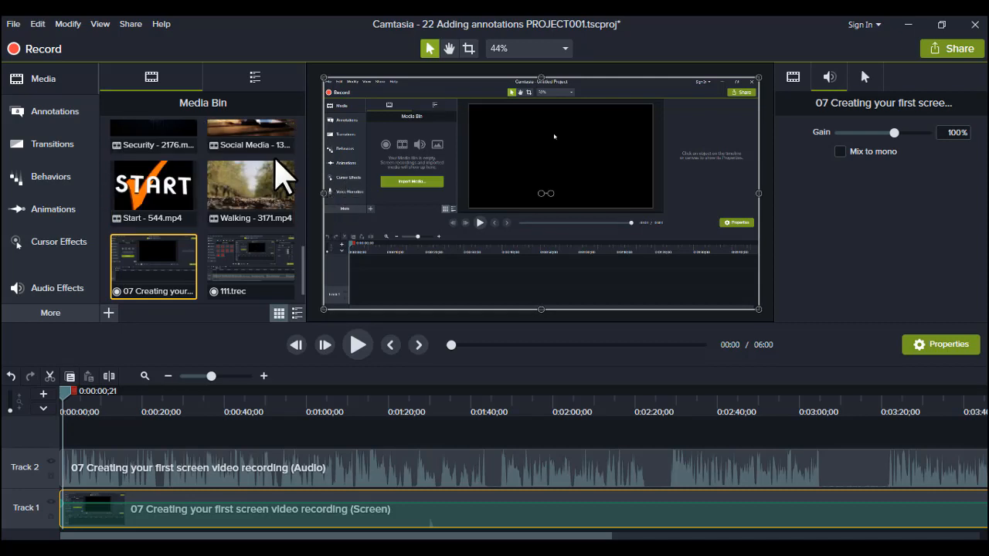
# Step: Look through the annotation categories: callouts, arrows and lines, shapes, blur and highlight, sketch motion, and keystroke callouts
pyautogui.click(53, 112)
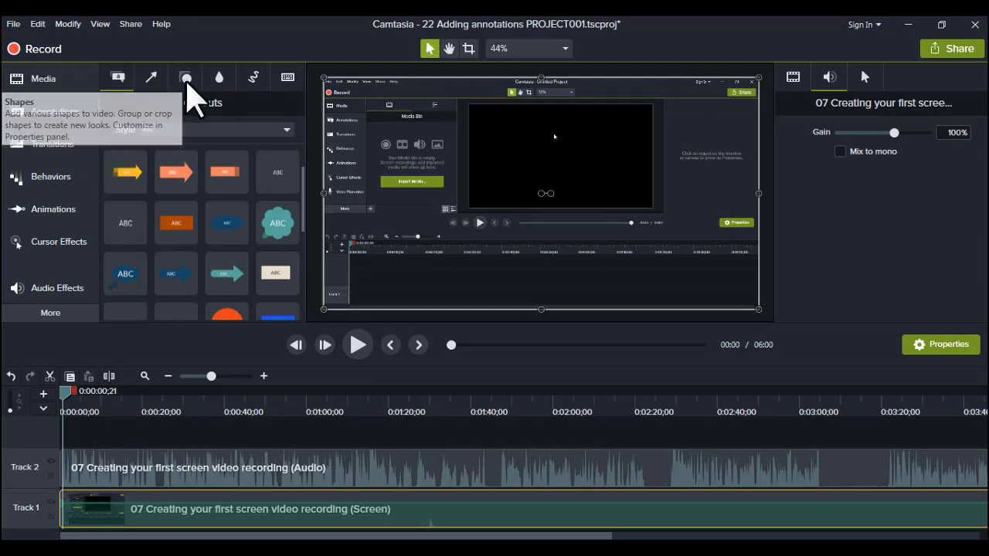
pyautogui.click(117, 79)
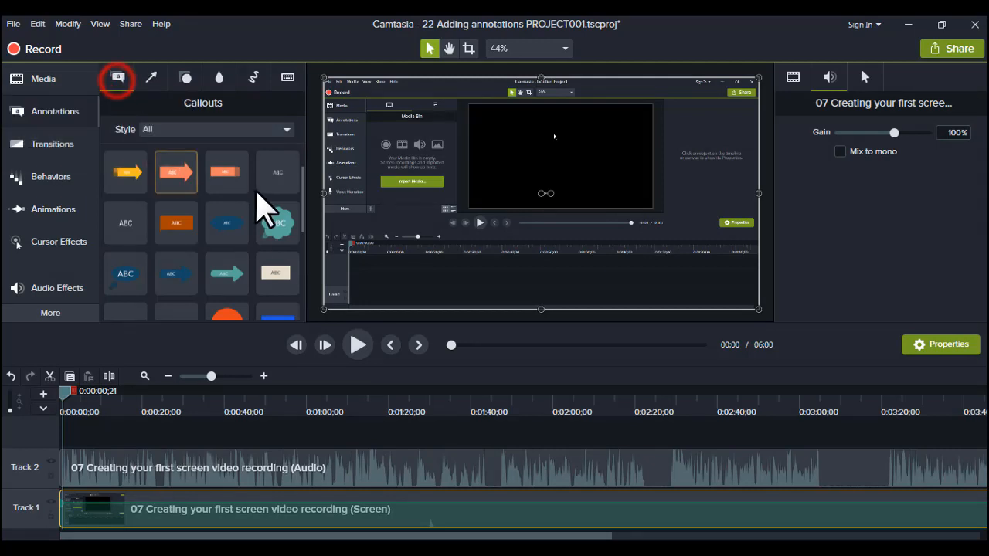
pyautogui.click(224, 219)
pyautogui.click(154, 80)
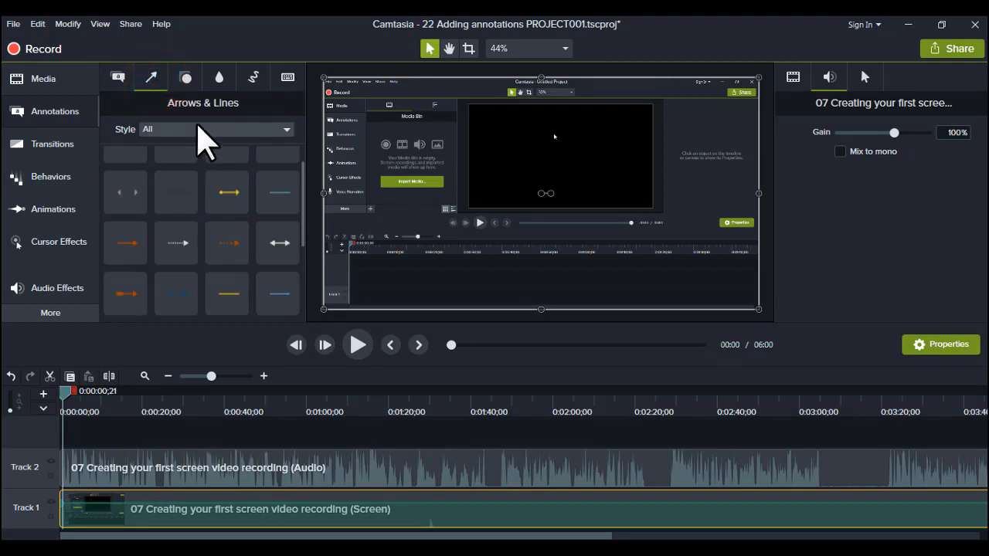
pyautogui.click(185, 77)
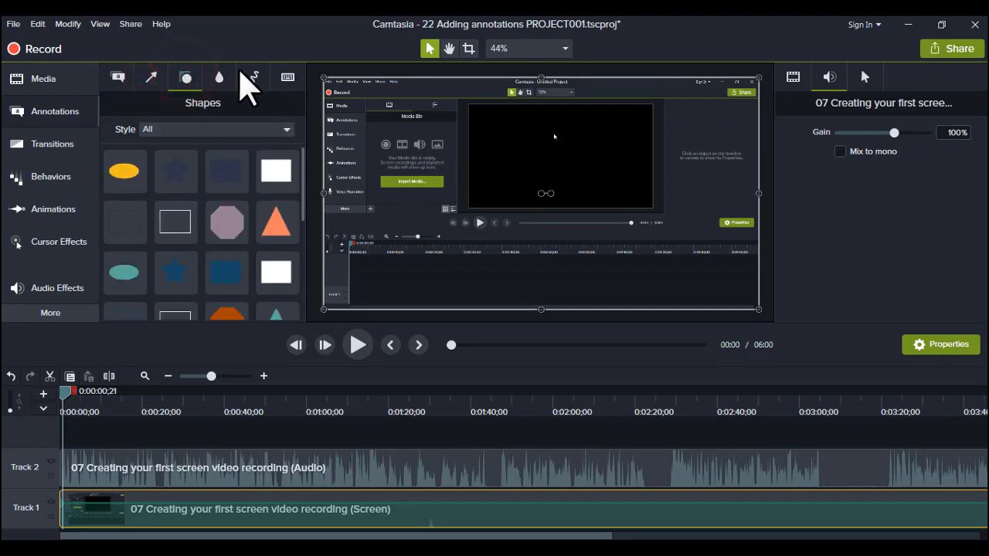
pyautogui.click(219, 78)
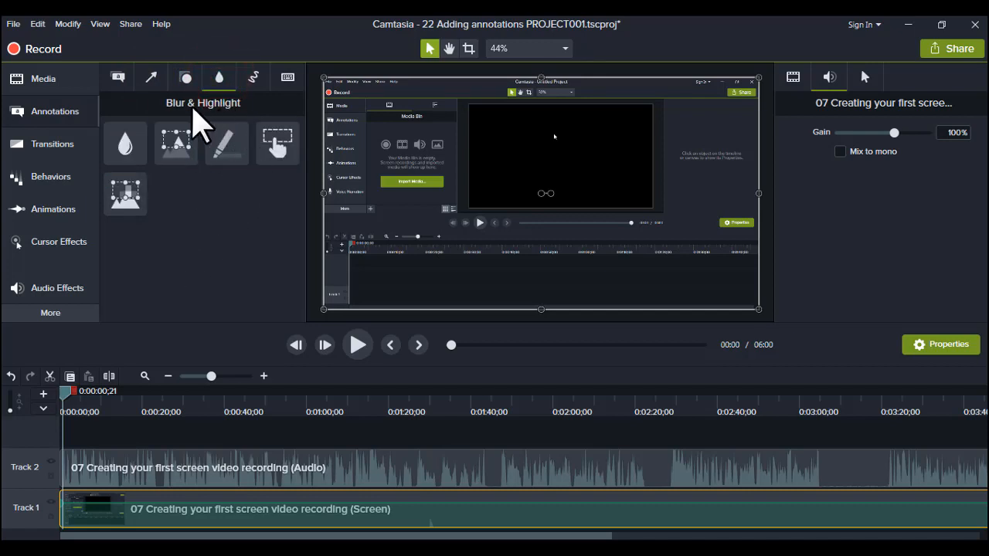
pyautogui.click(253, 78)
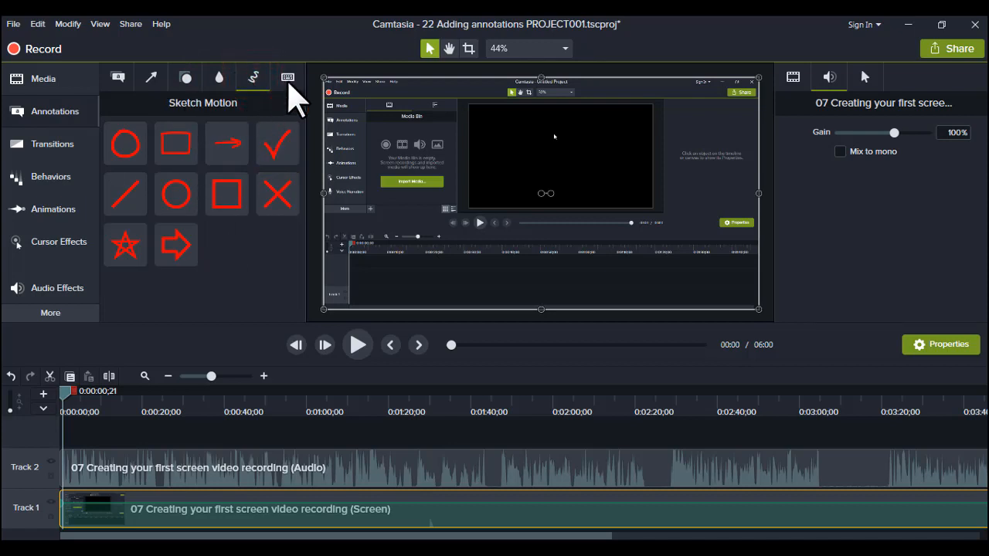
pyautogui.click(287, 78)
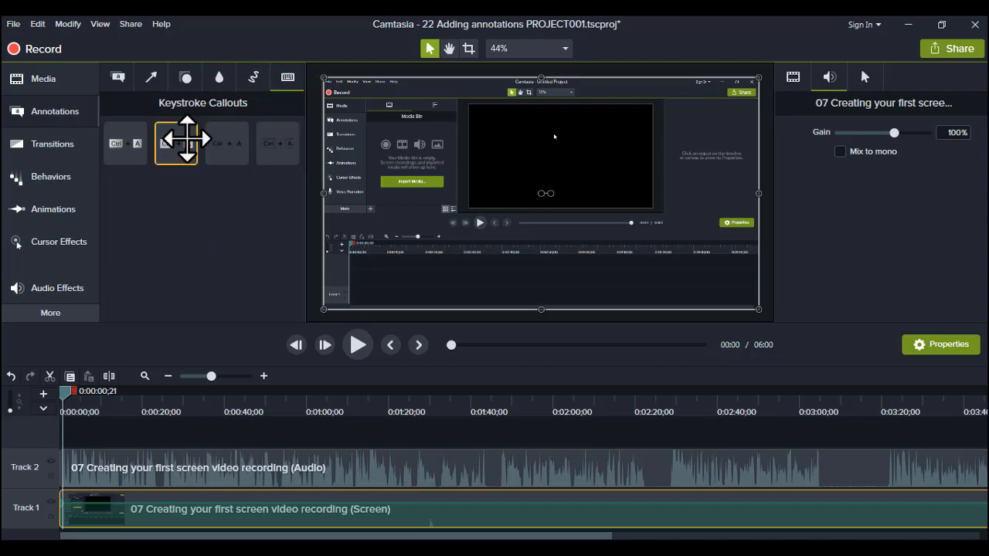
pyautogui.click(117, 78)
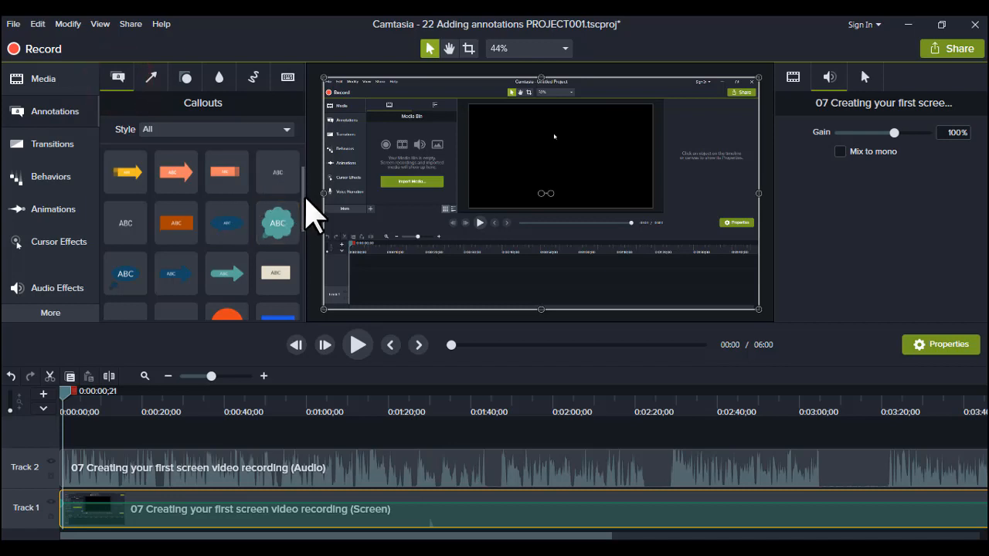
# Step: Add a plain text callout on a new track above the audio and trim its start to about 0:00:01;18
pyautogui.moveTo(276, 167)
pyautogui.mouseDown()
pyautogui.moveTo(111, 453)
pyautogui.moveTo(69, 434)
pyautogui.mouseUp()
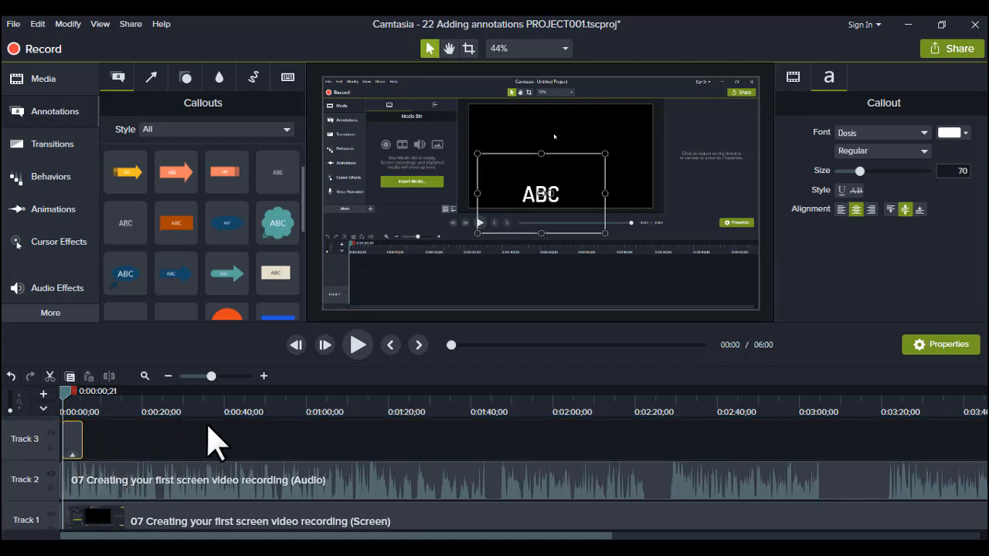
pyautogui.click(263, 376)
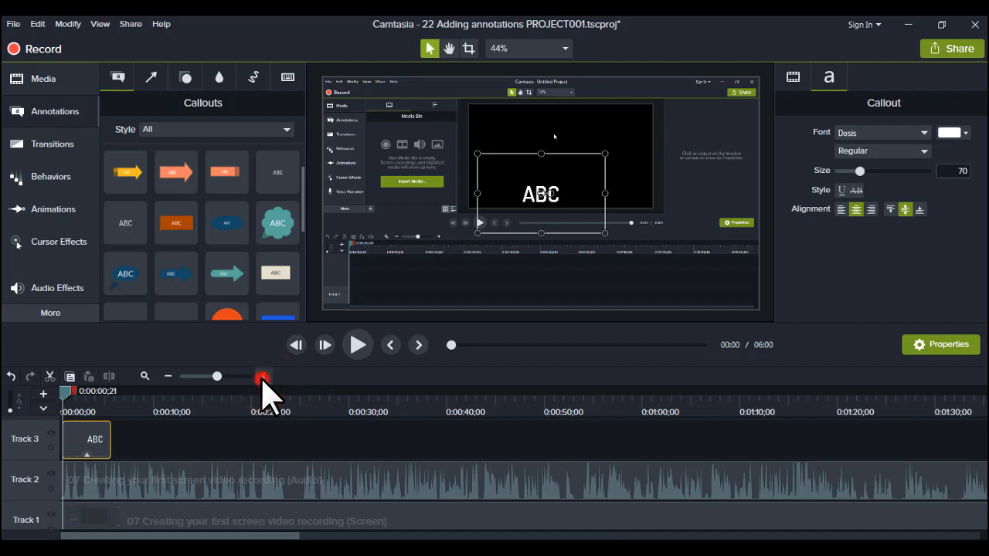
pyautogui.click(264, 376)
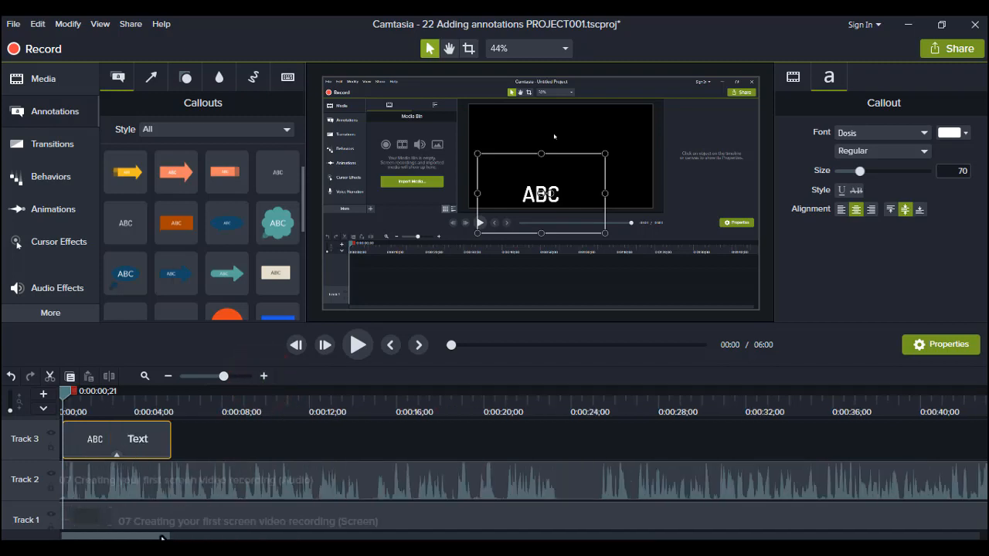
pyautogui.moveTo(155, 535); pyautogui.dragTo(133, 535)
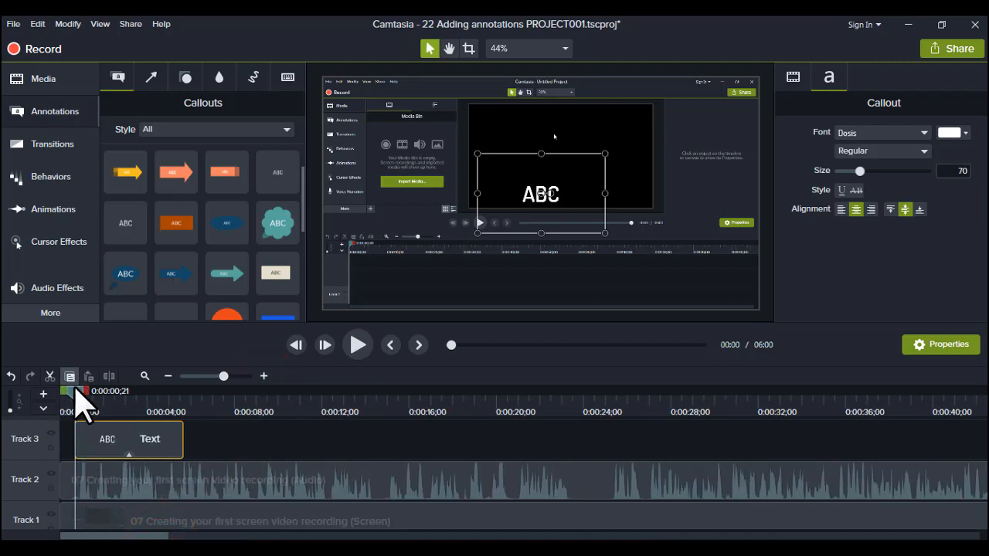
pyautogui.moveTo(76, 430); pyautogui.dragTo(95, 429)
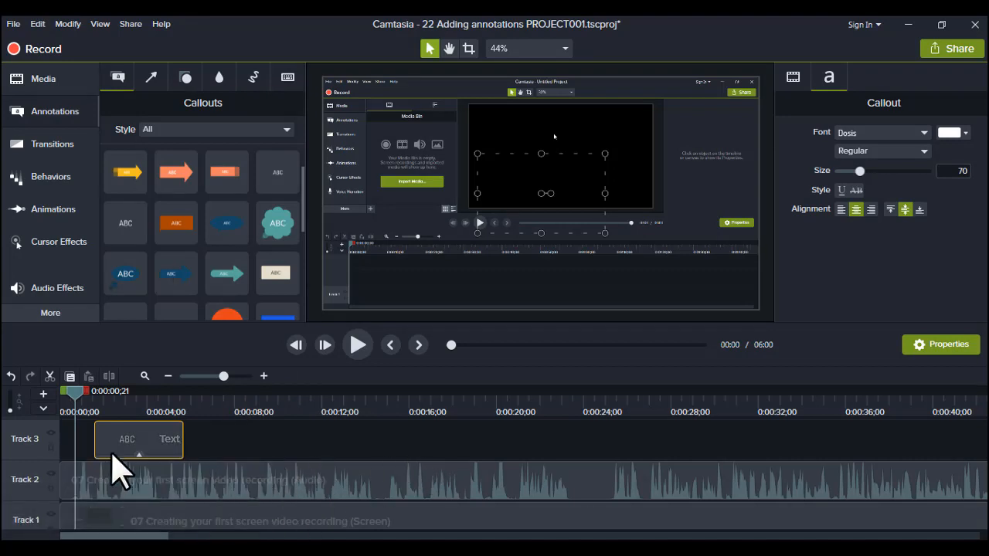
# Step: Play ahead to 0:00:02;17 and trim the text callout's end to that playhead position
pyautogui.press('space')
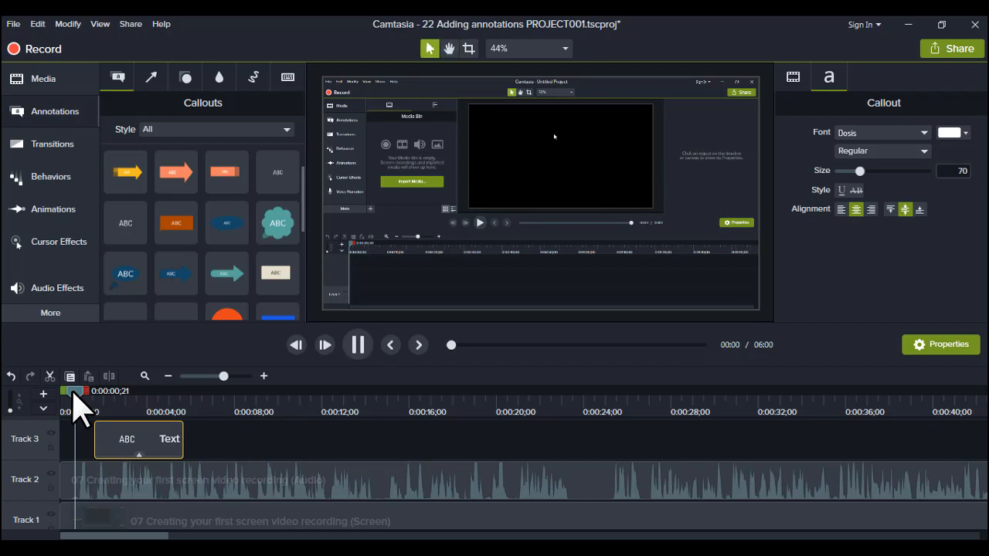
pyautogui.press('space')
pyautogui.press('space')
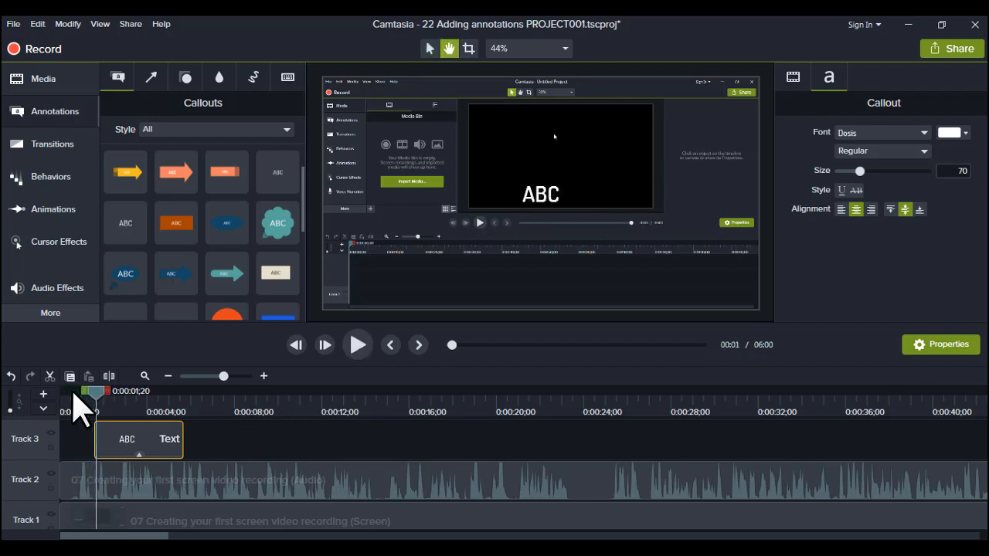
pyautogui.press('space')
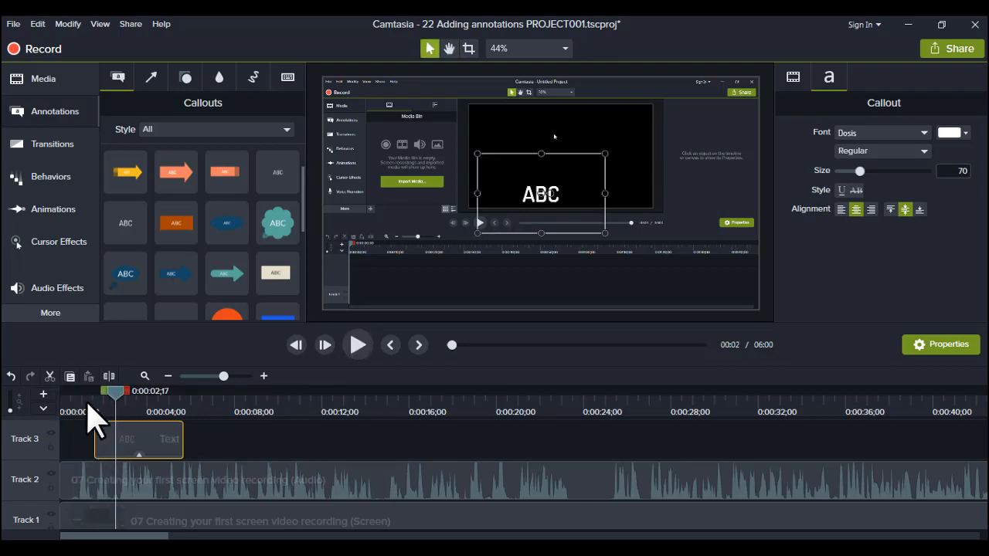
pyautogui.click(264, 376)
pyautogui.click(264, 376)
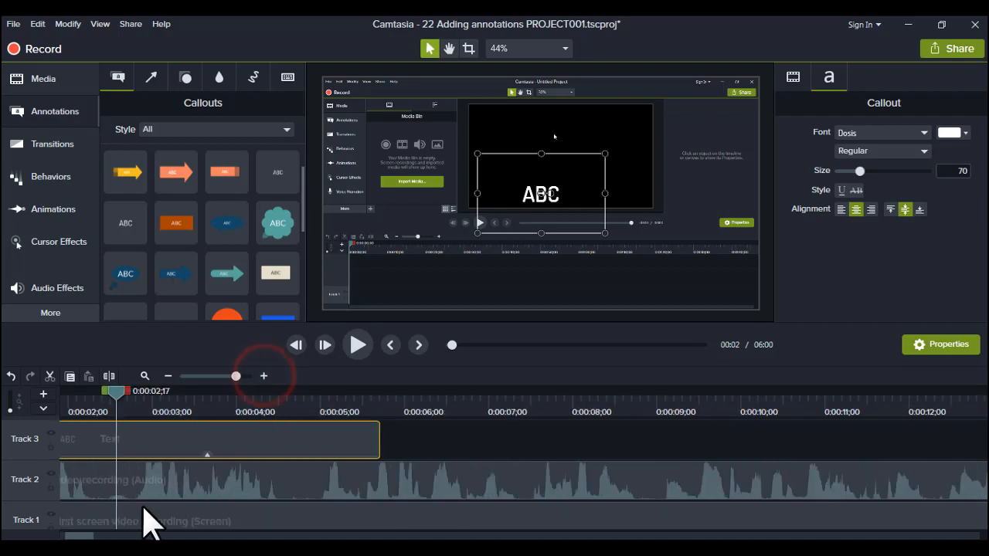
pyautogui.moveTo(79, 535); pyautogui.dragTo(66, 535)
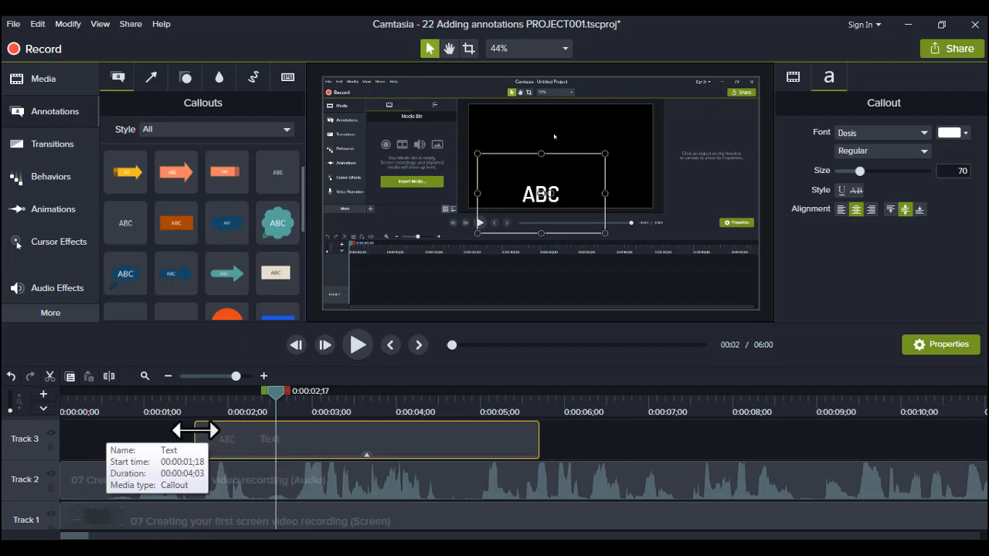
pyautogui.moveTo(195, 431); pyautogui.dragTo(195, 430)
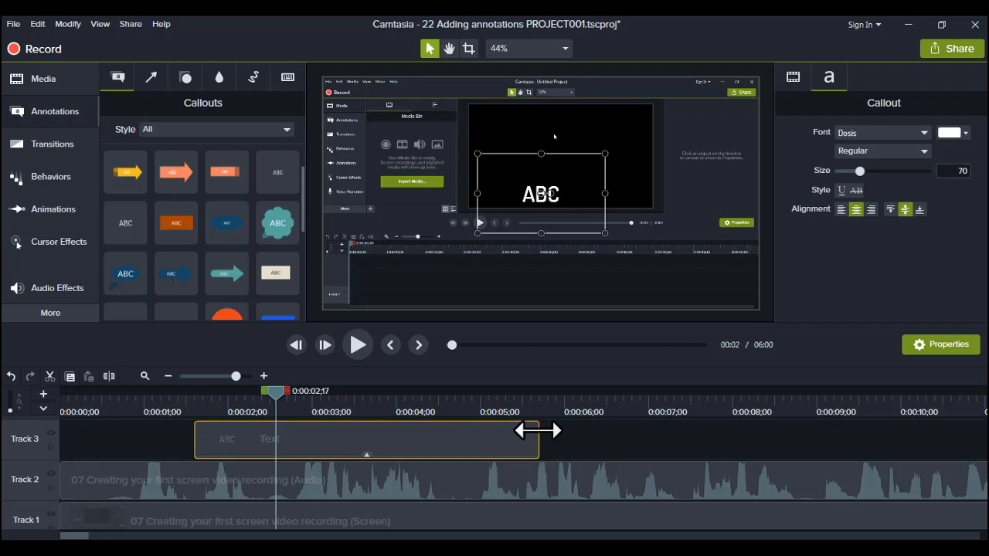
pyautogui.moveTo(538, 430); pyautogui.dragTo(276, 442)
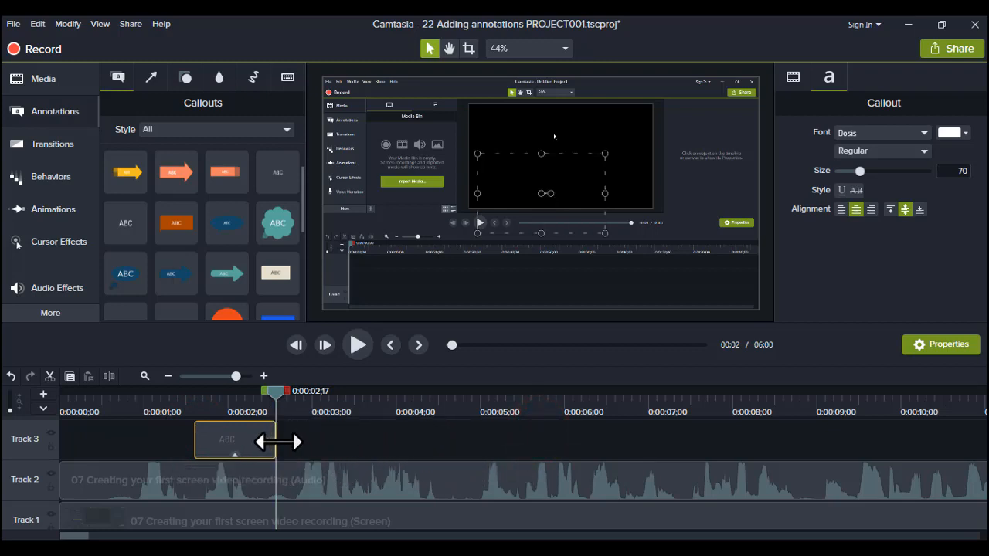
# Step: Replace the callout's placeholder text with "Welcome" and move it up into the black area of the recorded canvas
pyautogui.click(232, 443)
pyautogui.click(248, 403)
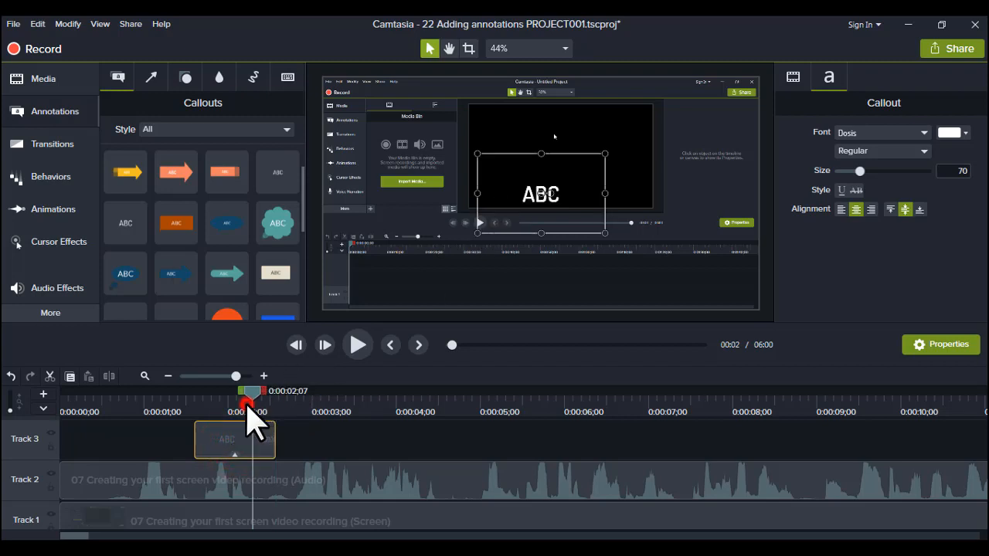
pyautogui.click(546, 199)
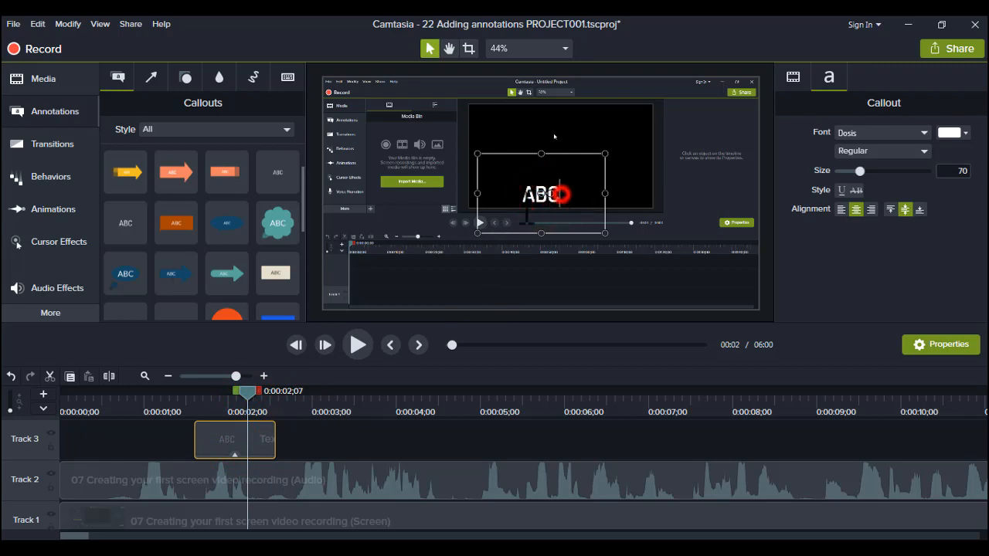
pyautogui.doubleClick(560, 194)
pyautogui.press('BackSpace')
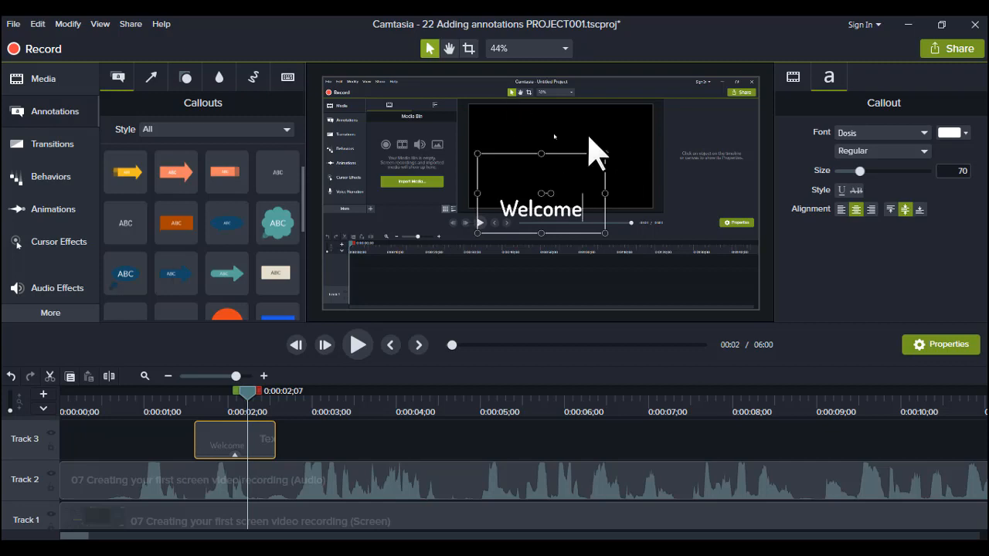
pyautogui.click(620, 174)
pyautogui.click(541, 209)
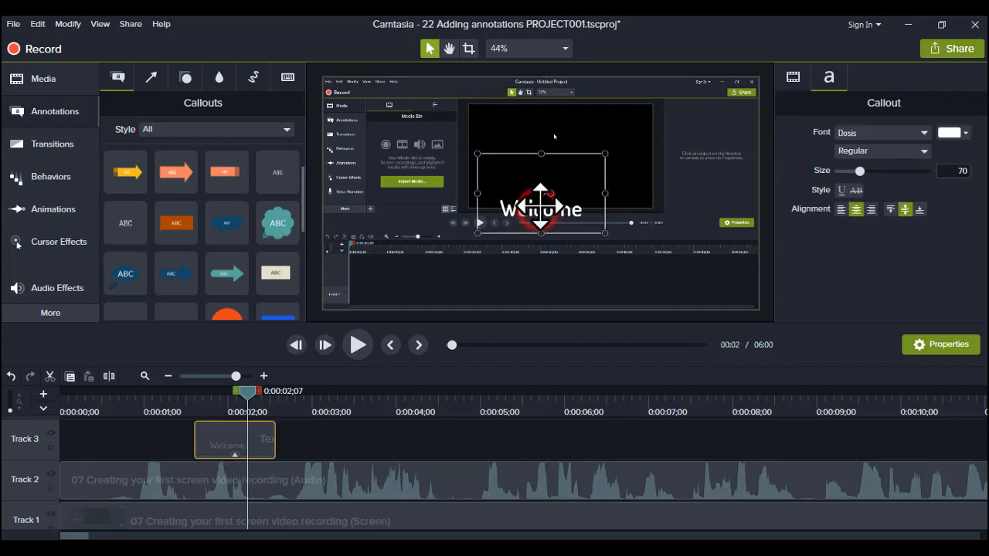
pyautogui.moveTo(541, 208); pyautogui.dragTo(553, 142)
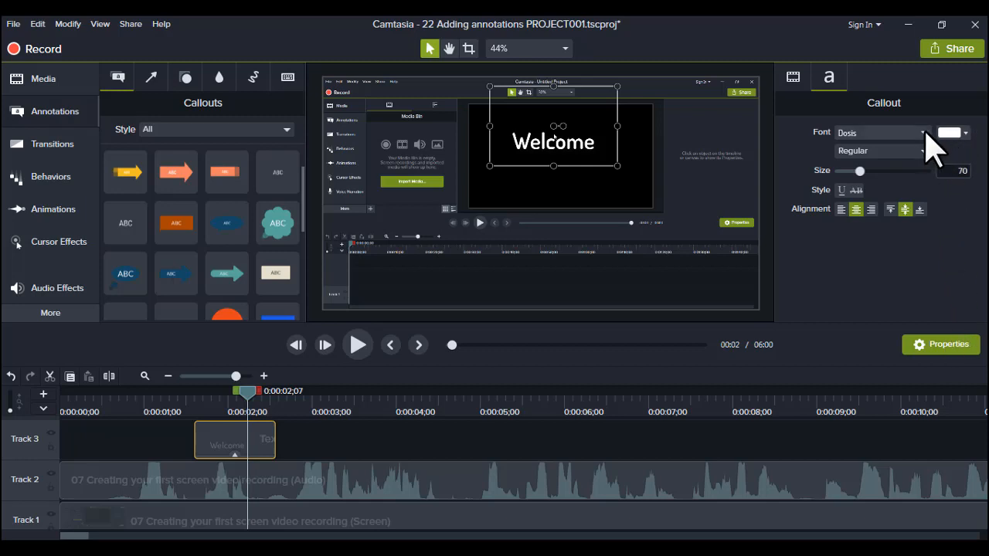
# Step: Set the "Welcome" callout's font color to yellow and its size to 120
pyautogui.click(966, 134)
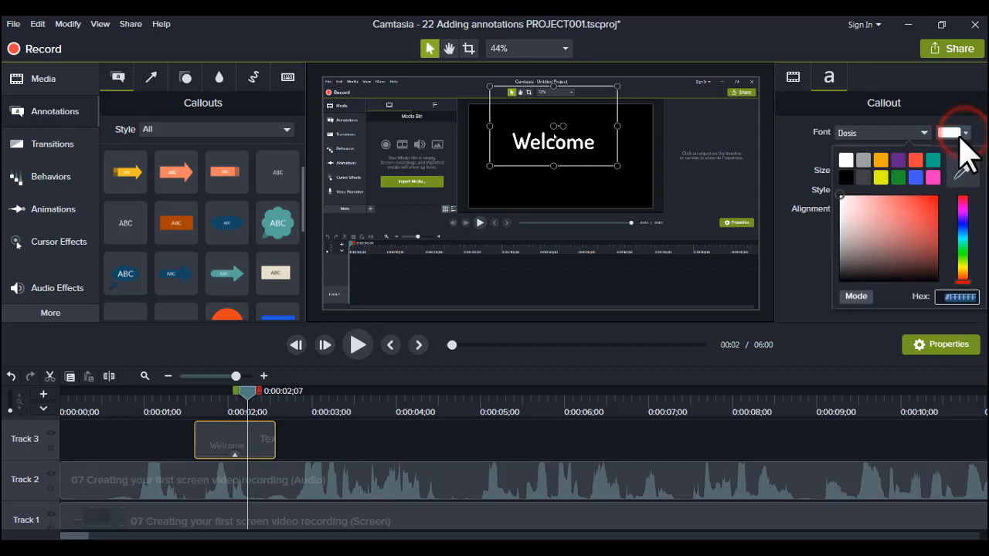
pyautogui.click(880, 178)
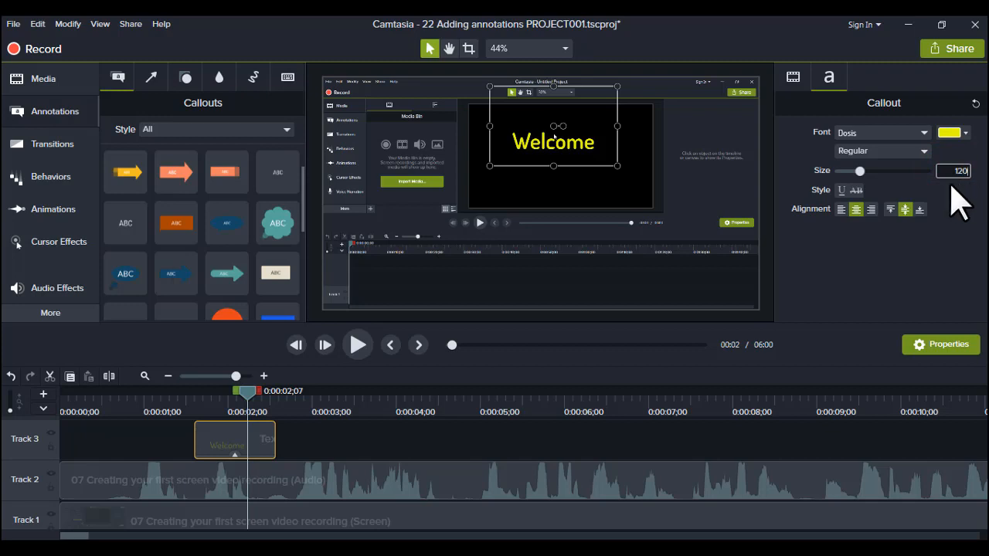
pyautogui.press('Return')
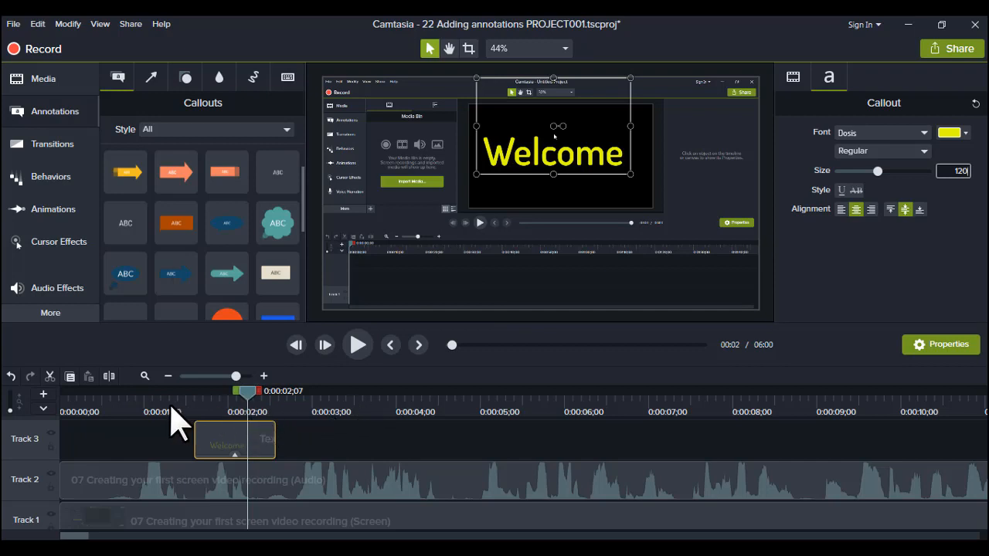
# Step: Preview the "Welcome" callout by playing the timeline from 0:00:00;23
pyautogui.click(126, 402)
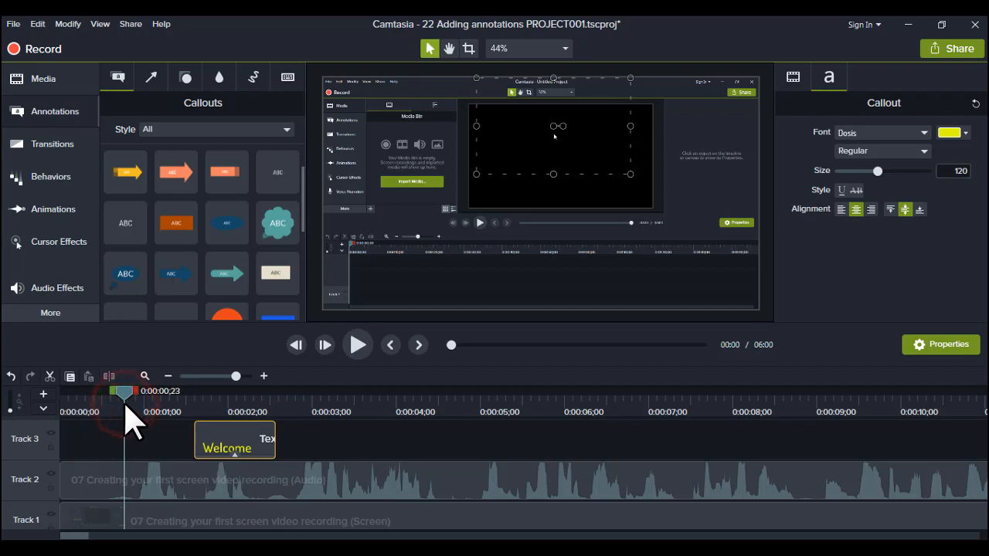
pyautogui.press('space')
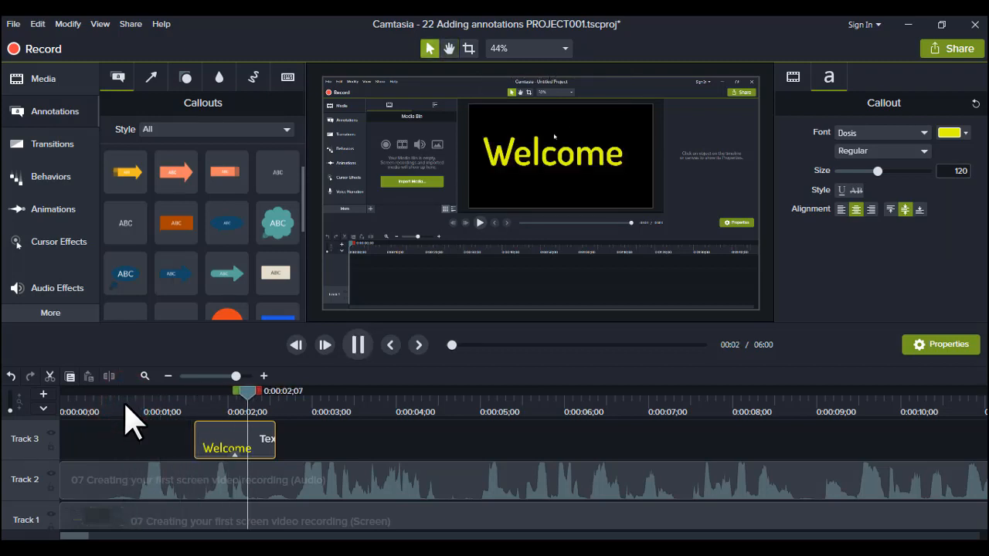
pyautogui.press('space')
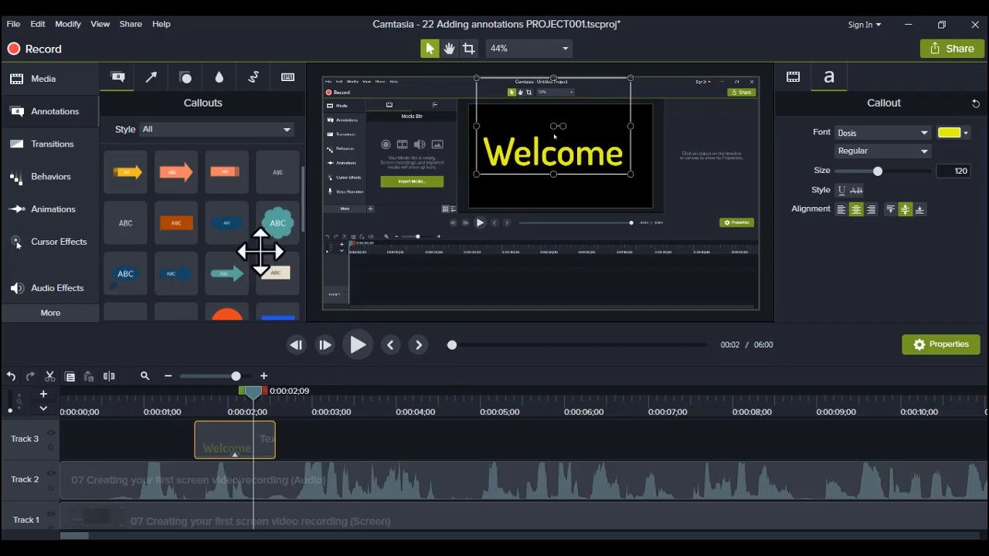
# Step: Browse the arrows and lines, shapes, and blur and highlight annotations, ending with the Sketch Motion set
pyautogui.click(153, 78)
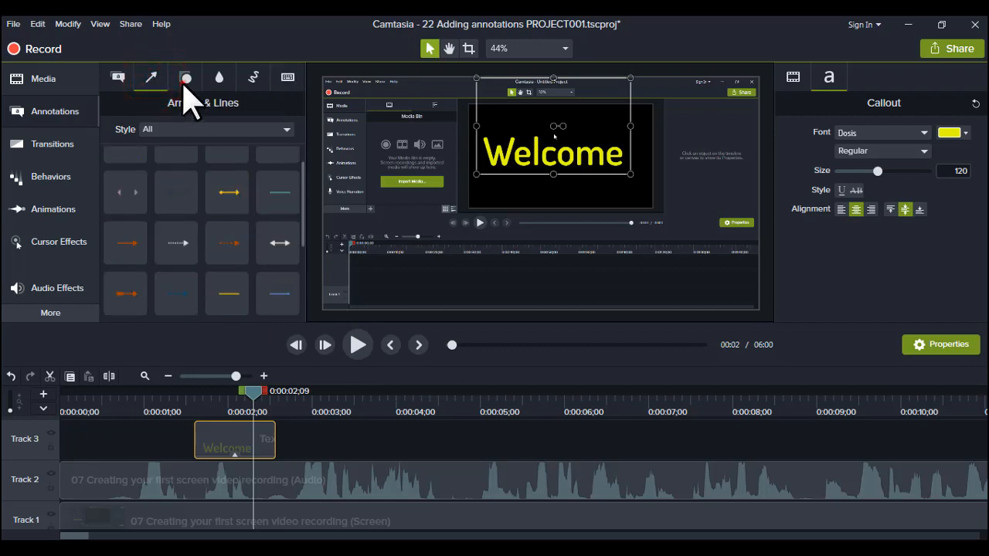
pyautogui.click(184, 81)
pyautogui.click(155, 81)
pyautogui.click(186, 78)
pyautogui.click(217, 78)
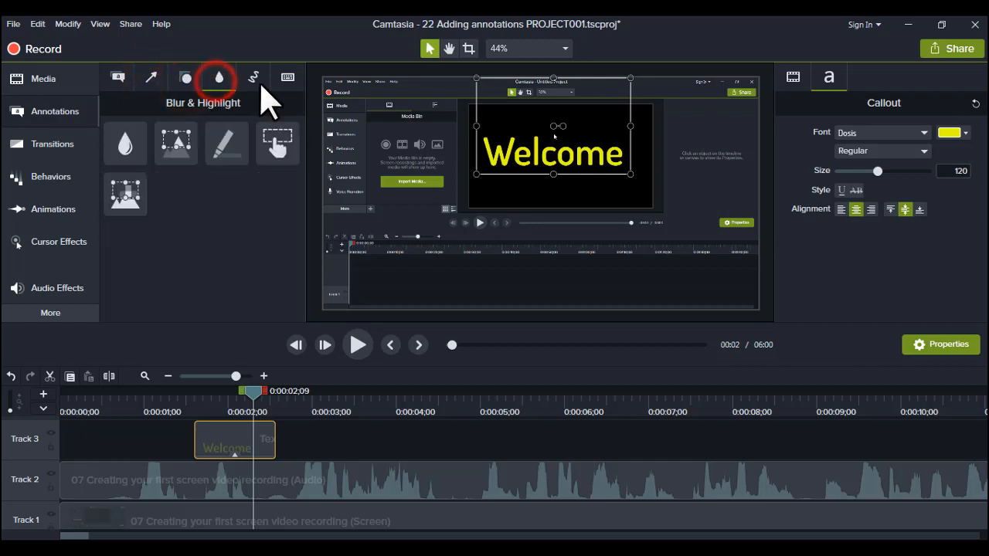
pyautogui.click(253, 77)
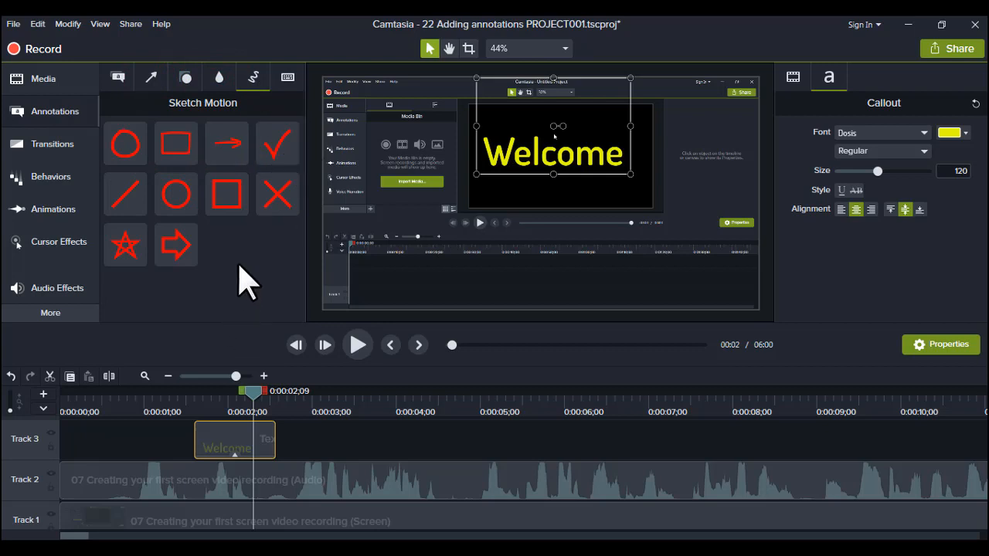